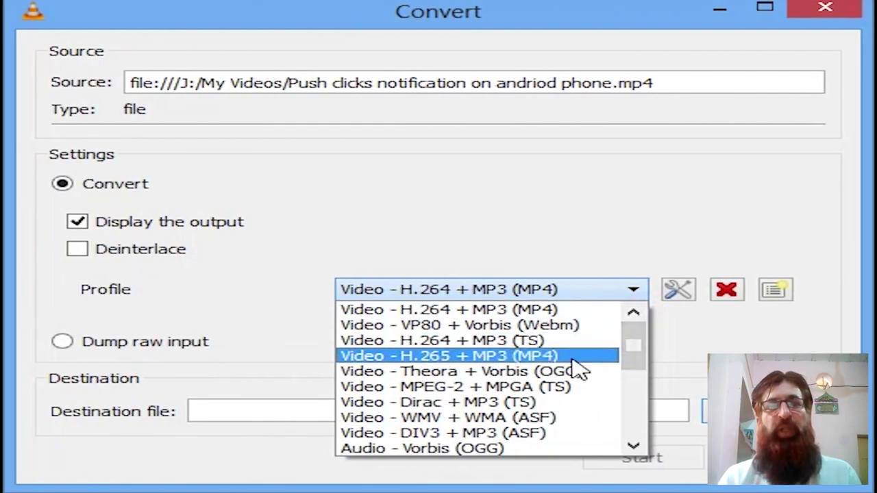
left_click_drag(630, 352, 636, 391)
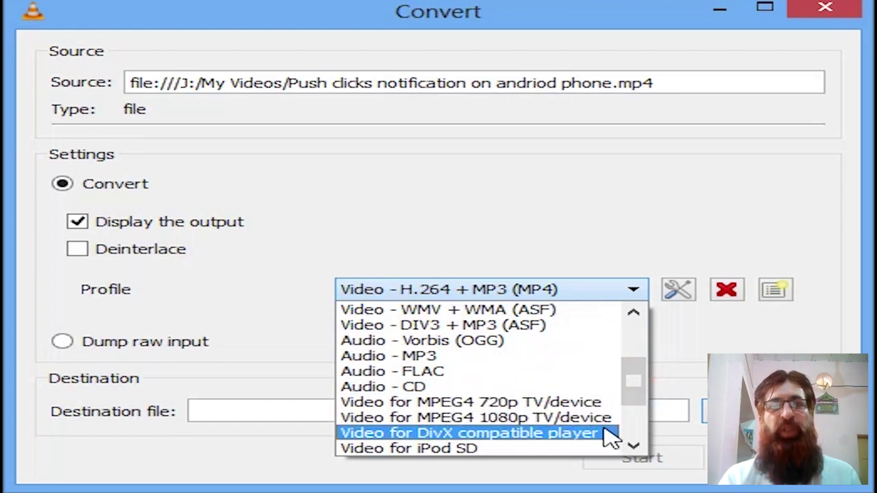
scroll(639, 396, "down", 1)
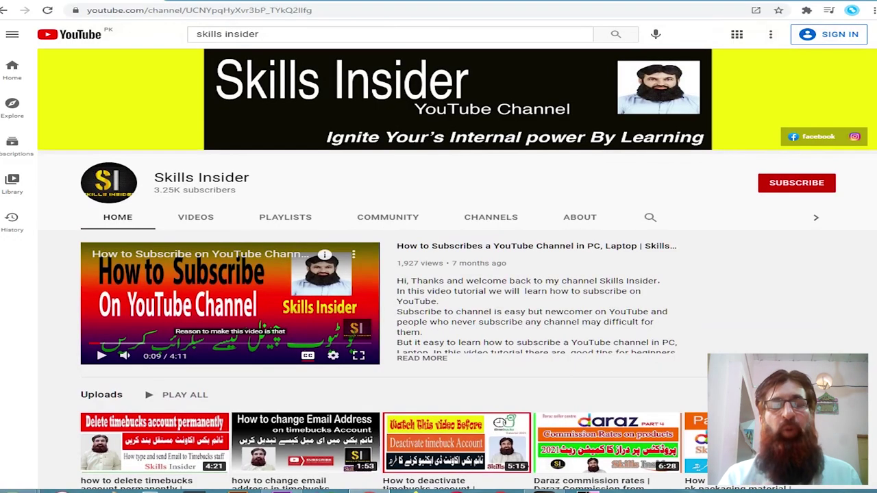
Look through the uploads, popular videos and playlists on the Skills Insider YouTube channel page
scroll(439, 274, "down", 2)
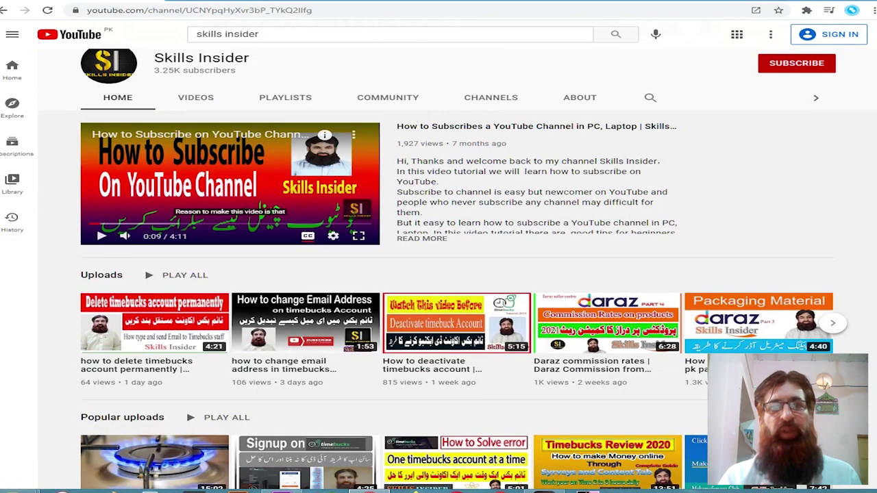
scroll(439, 274, "down", 2)
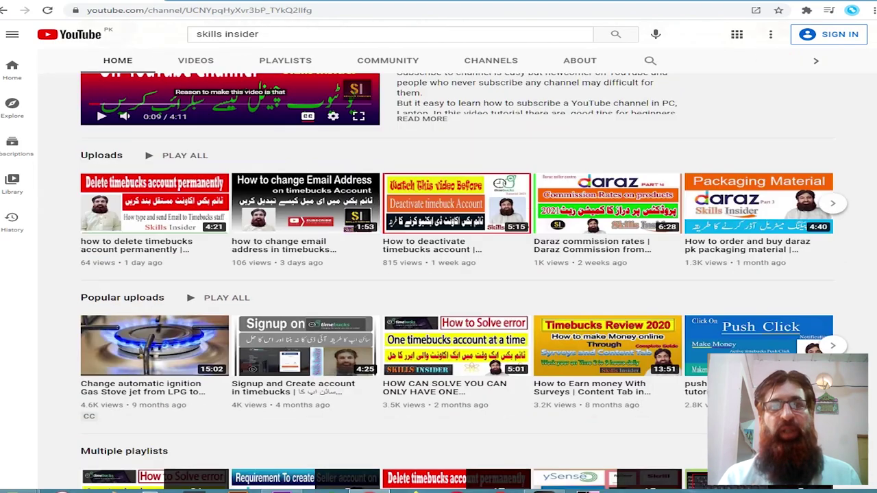
scroll(438, 274, "down", 1)
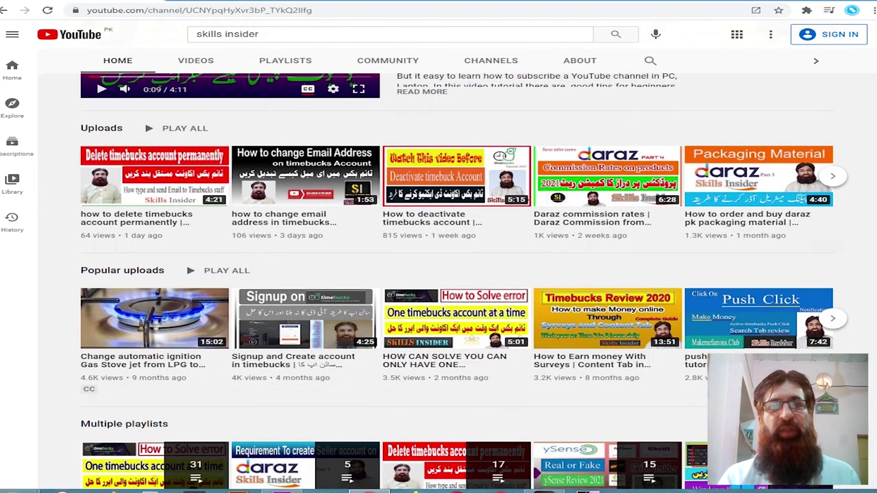
scroll(438, 274, "down", 2)
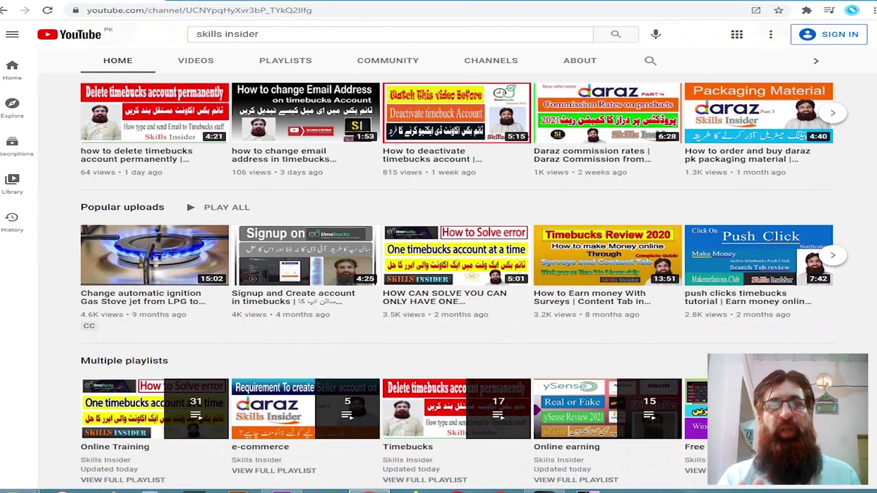
scroll(438, 274, "down", 2)
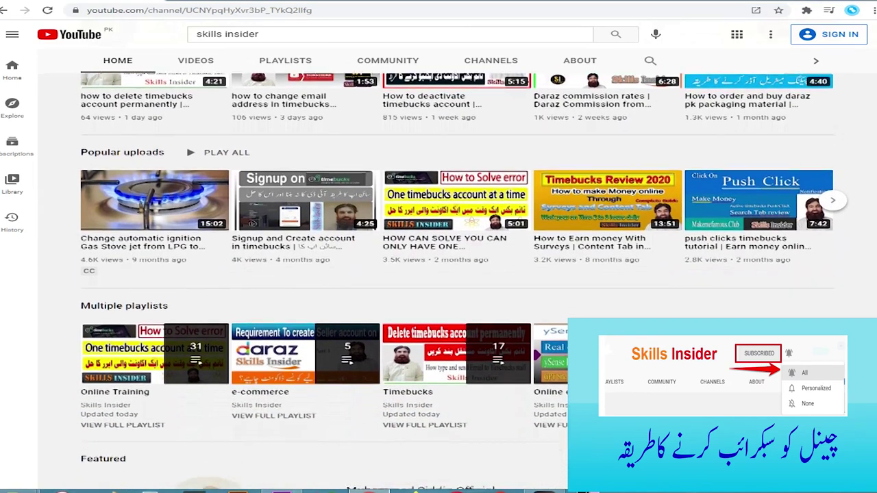
scroll(438, 274, "down", 1)
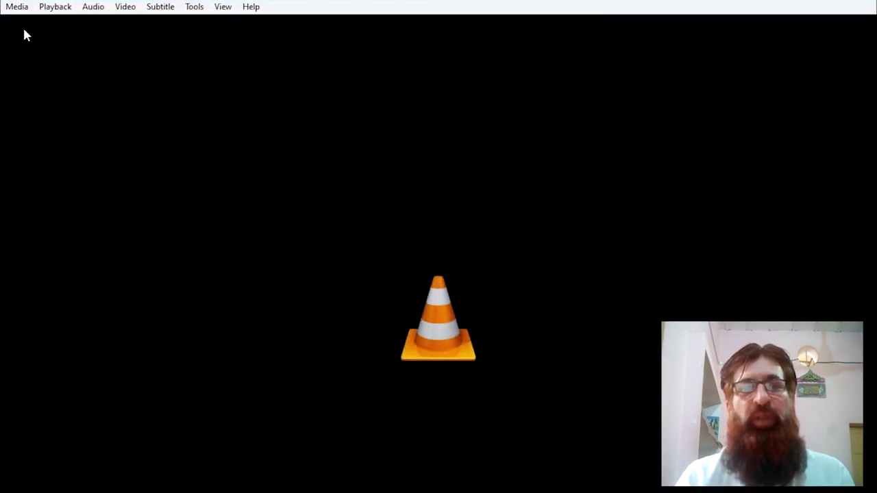
Open the Convert / Save media dialog and review its disc, network and capture device source options
left_click(17, 8)
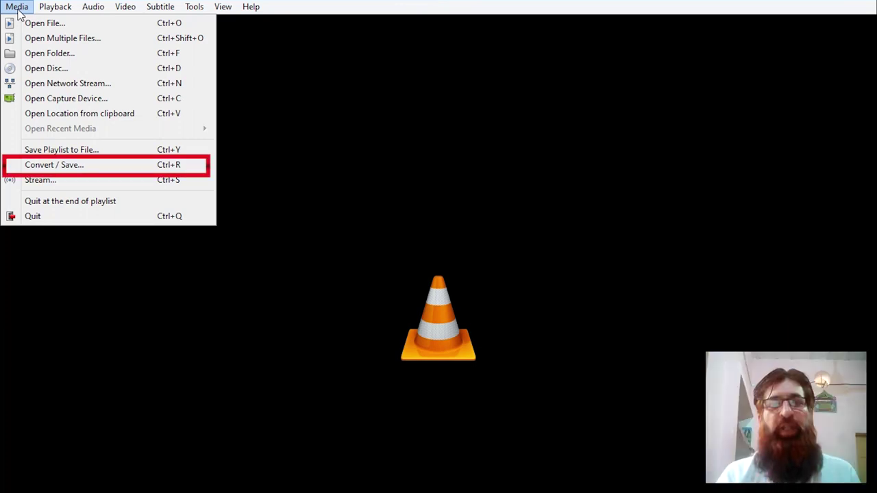
left_click(68, 165)
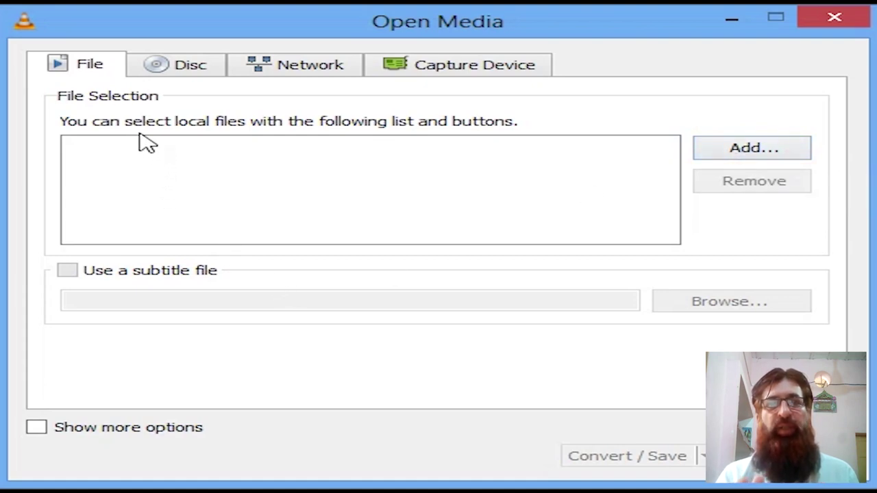
left_click(166, 74)
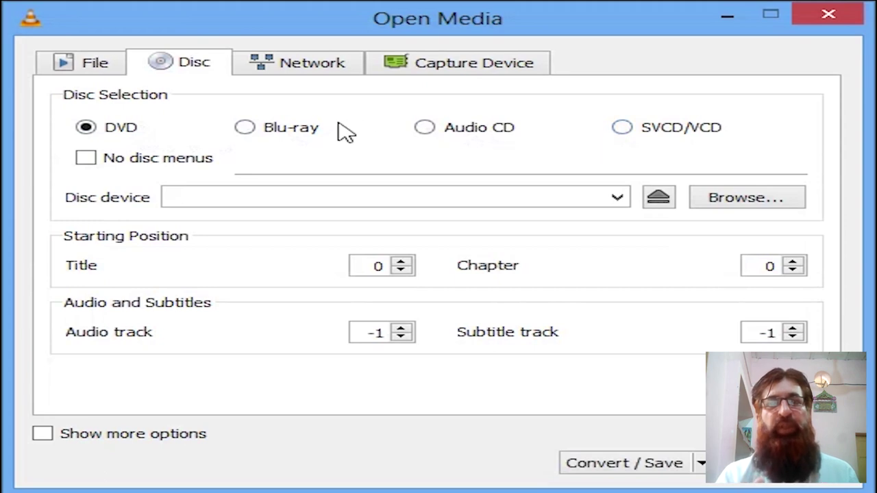
left_click(311, 74)
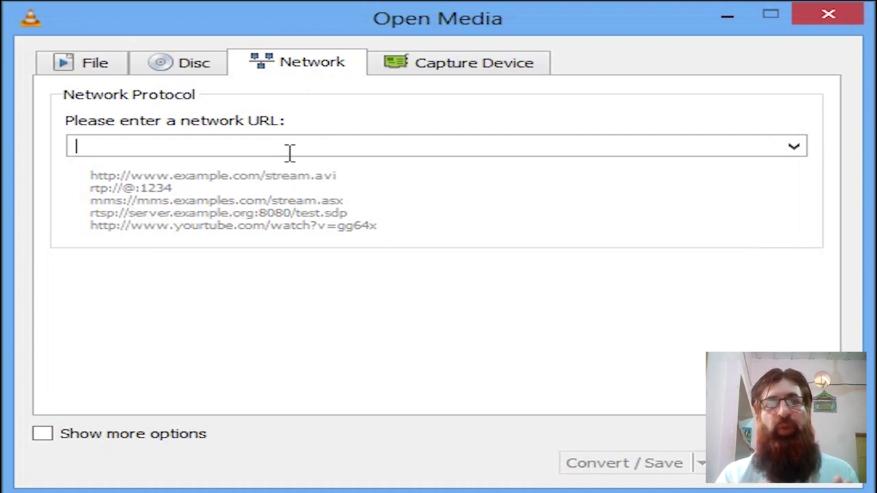
left_click(471, 67)
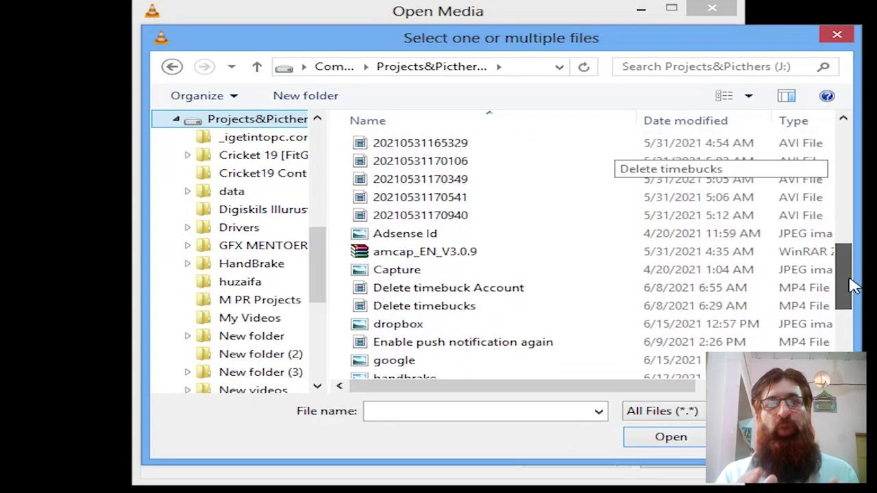
Browse the Projects&Picthers (J:) drive for the source video and open its My Videos folder
left_click_drag(853, 283, 857, 354)
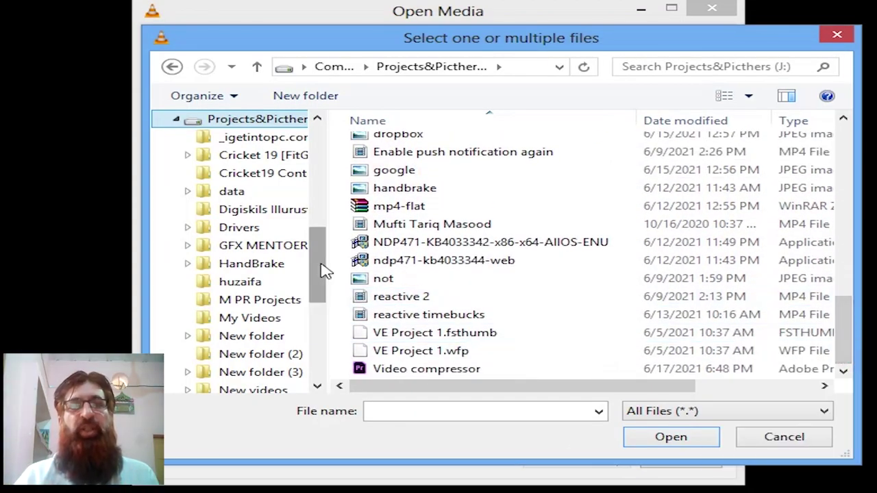
left_click_drag(323, 271, 326, 257)
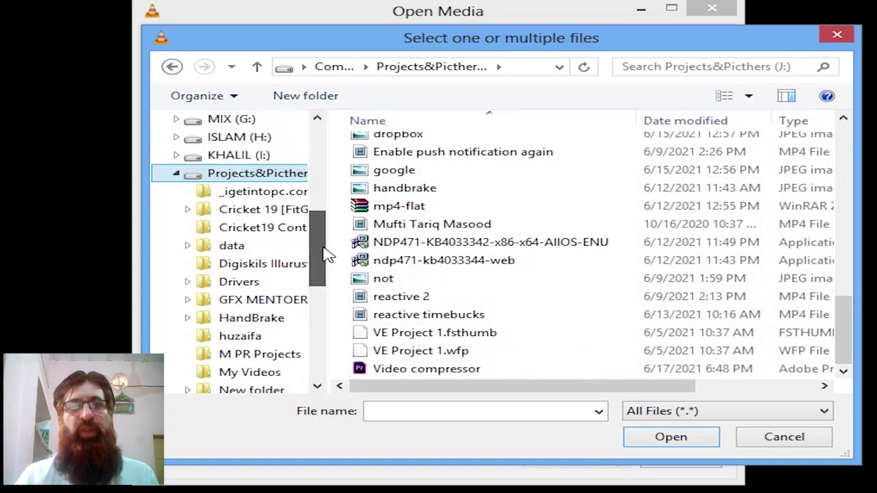
left_click(263, 175)
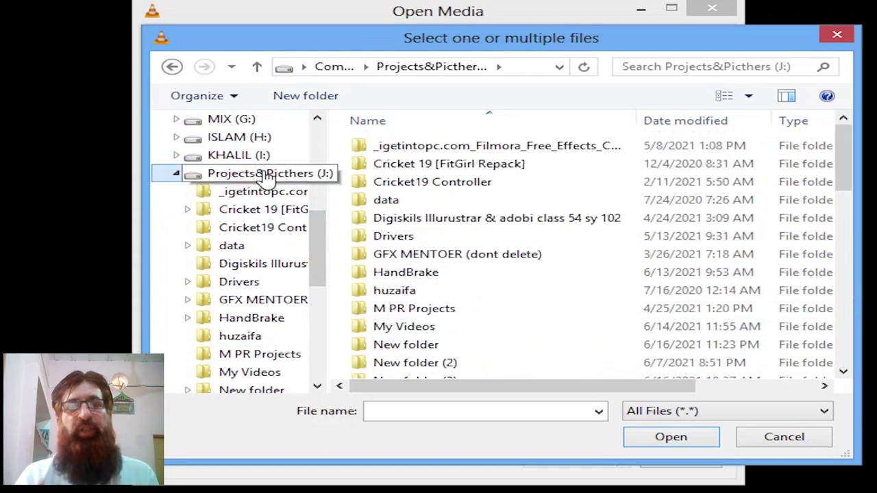
left_click_drag(842, 172, 842, 197)
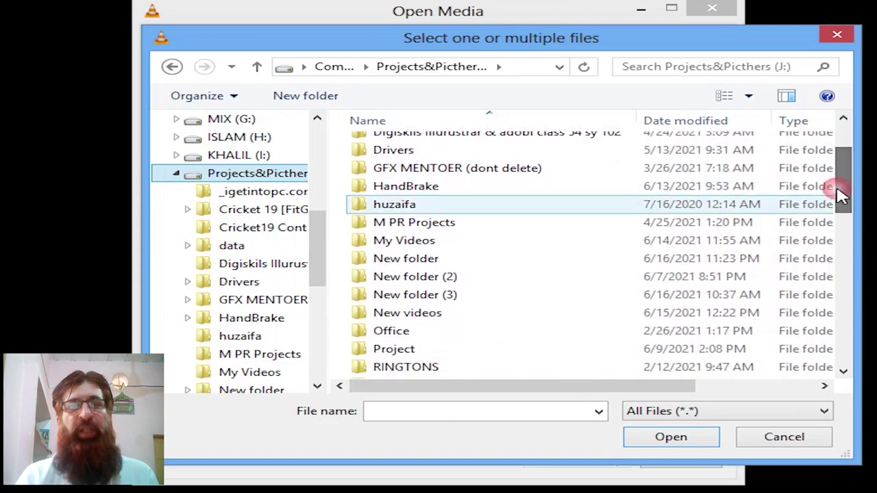
left_click(461, 242)
double_click(461, 241)
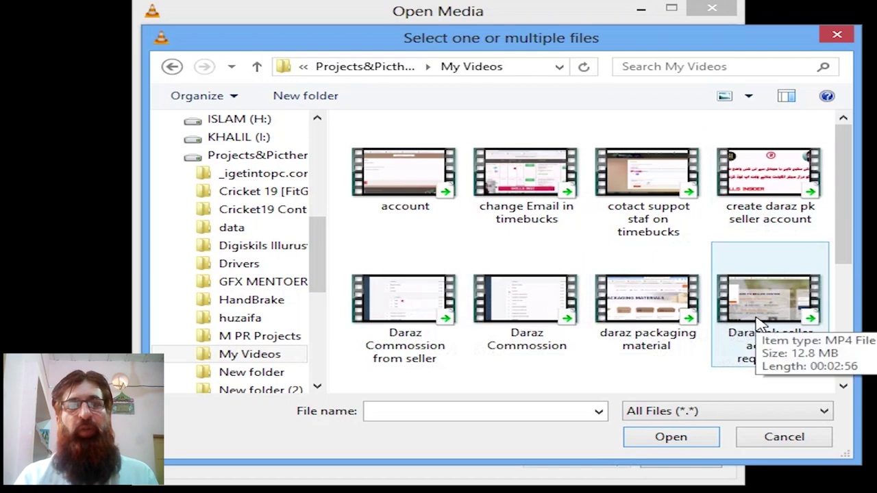
Add the video "Push clicks notification on andriod phone" as the source and proceed to its conversion settings
left_click_drag(846, 248, 839, 315)
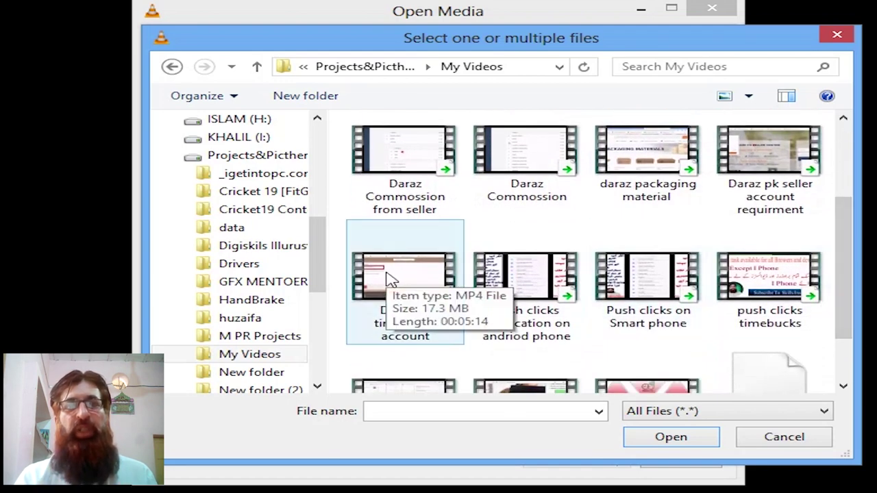
left_click(534, 283)
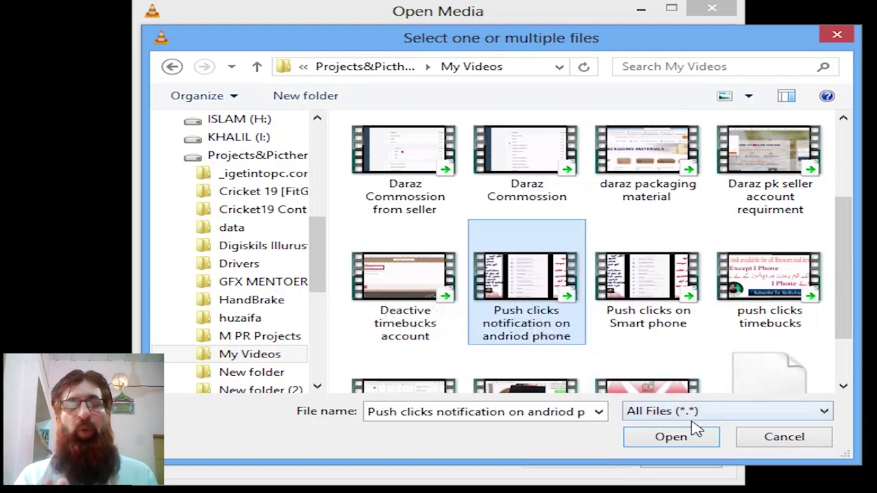
left_click(675, 441)
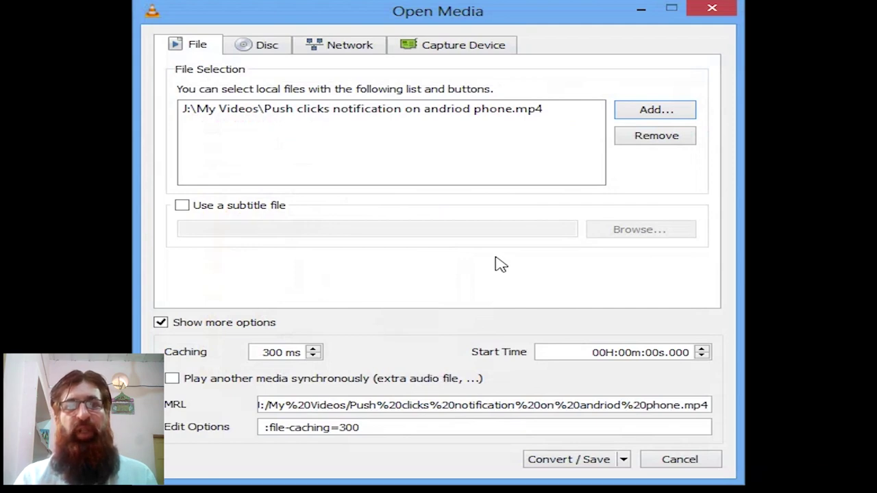
left_click(619, 462)
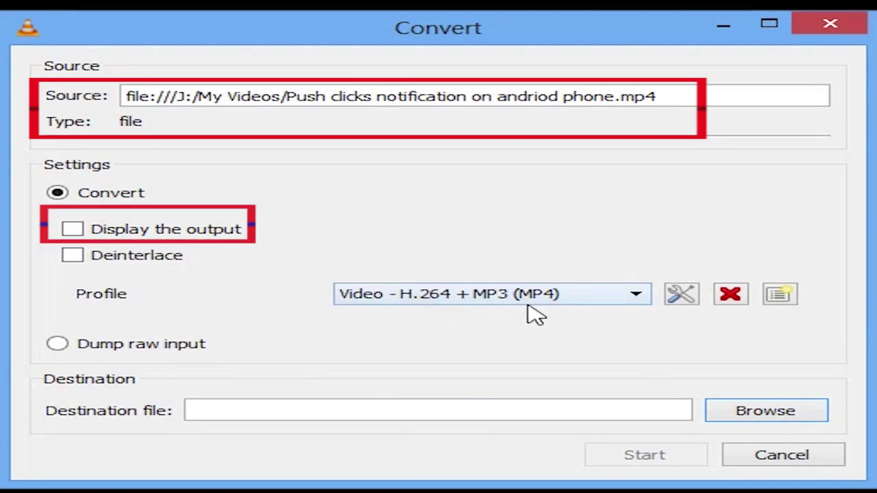
Enable displaying the output and choose the "Video for Youtube HD" conversion profile
left_click(90, 239)
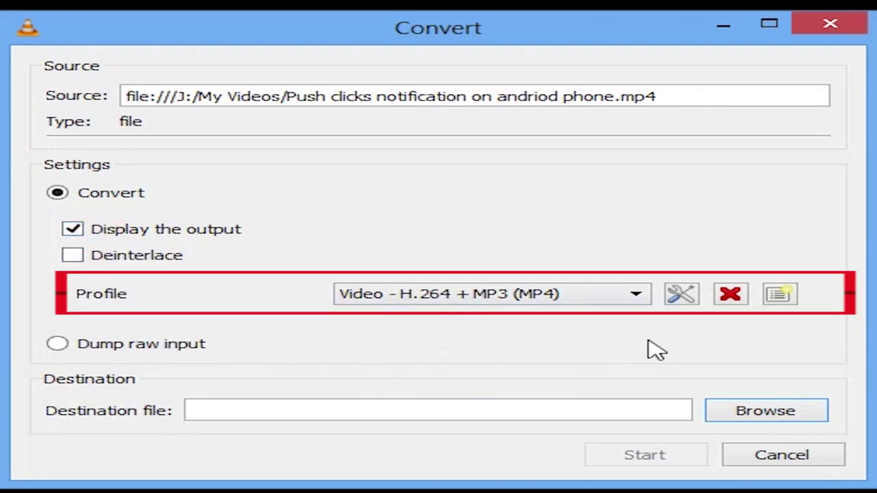
left_click(637, 296)
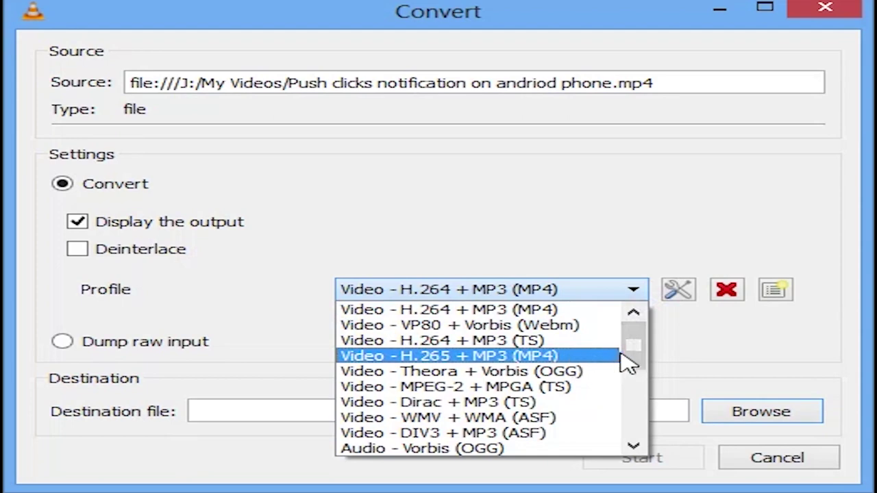
left_click_drag(633, 352, 636, 388)
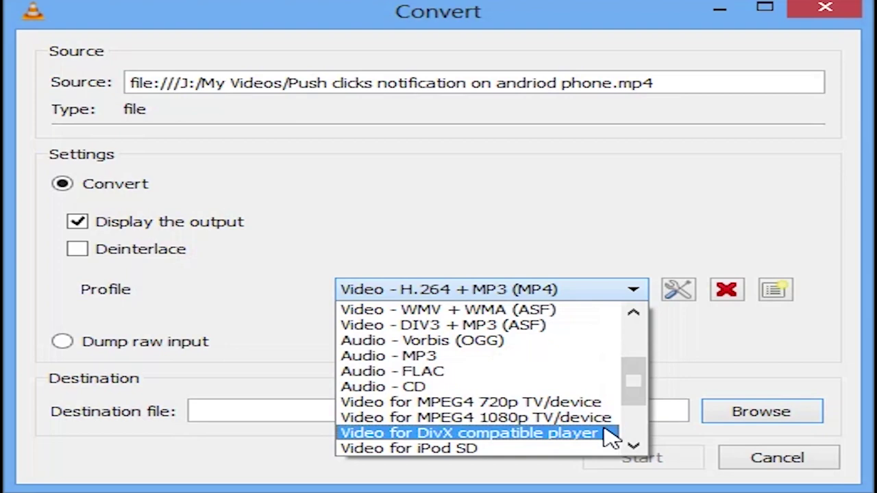
left_click_drag(635, 392, 633, 420)
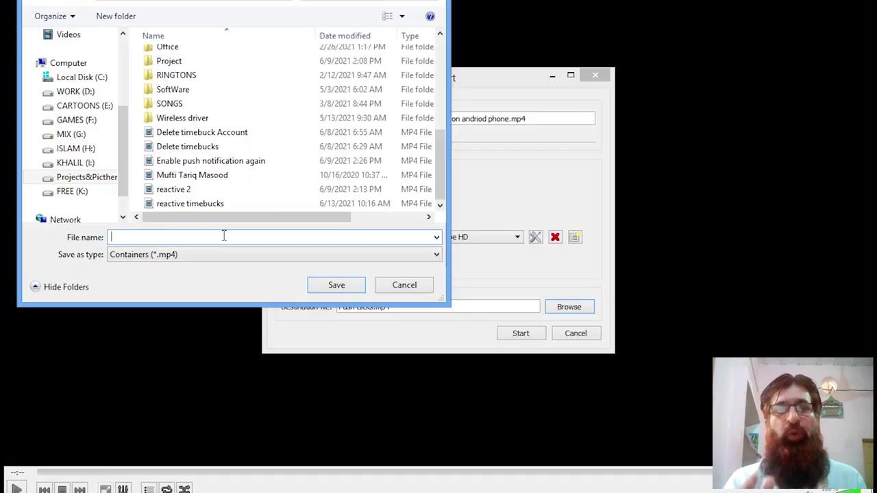
Save the destination file as "push click" on the J: drive and start the conversion
type("pu")
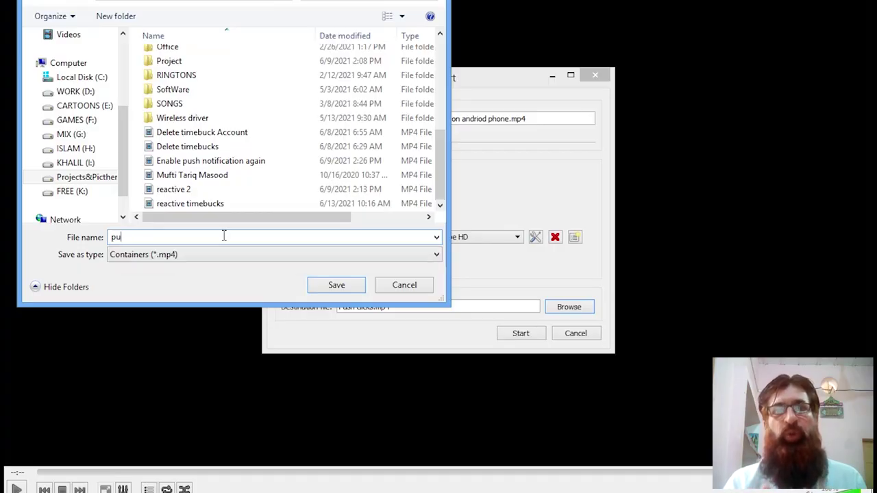
type("sh click")
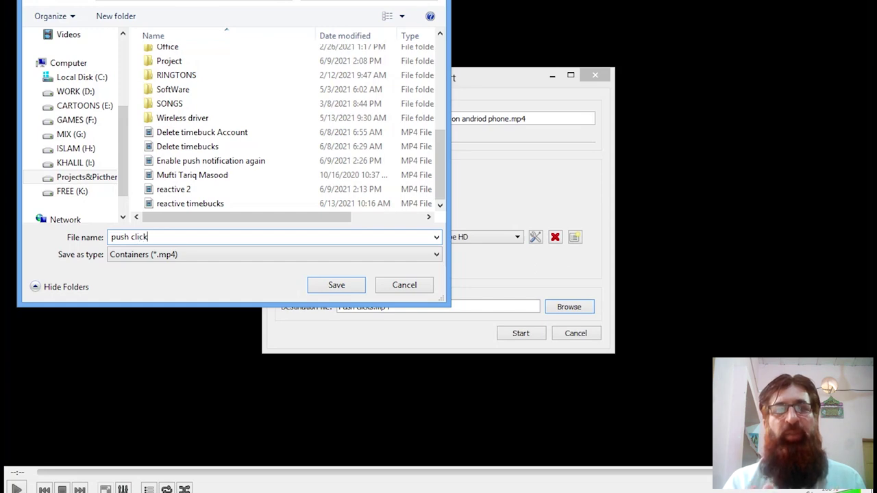
left_click(334, 287)
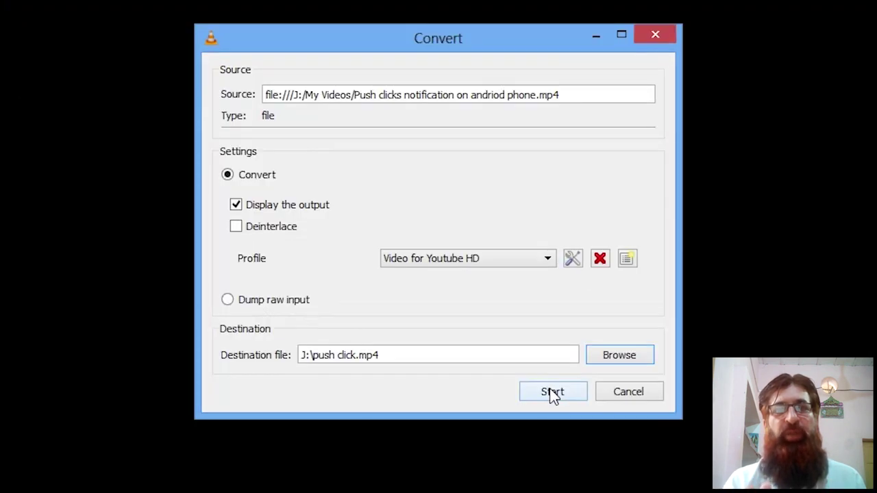
left_click(552, 393)
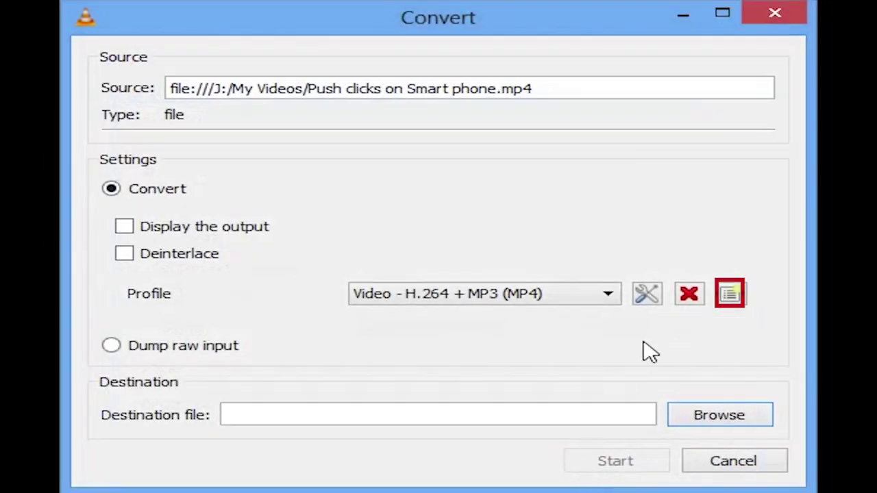
Create a new conversion profile with MP4/MOV encapsulation and the H-264 video codec
left_click(731, 302)
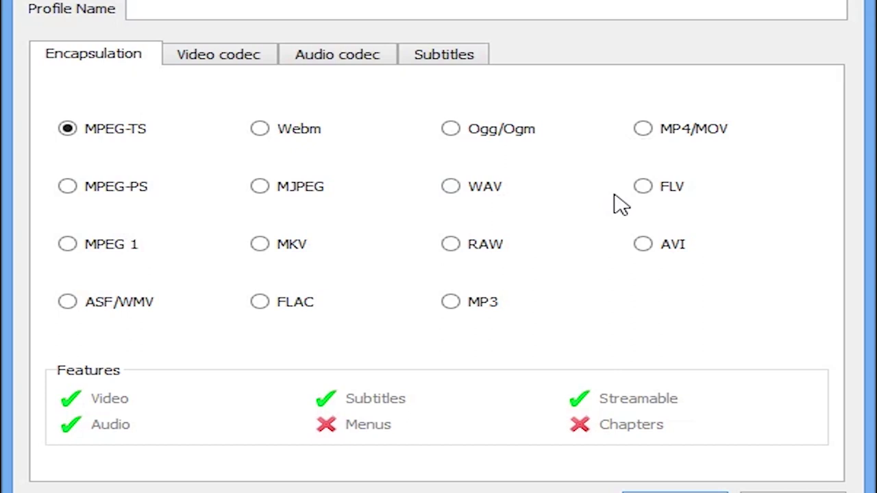
left_click(644, 130)
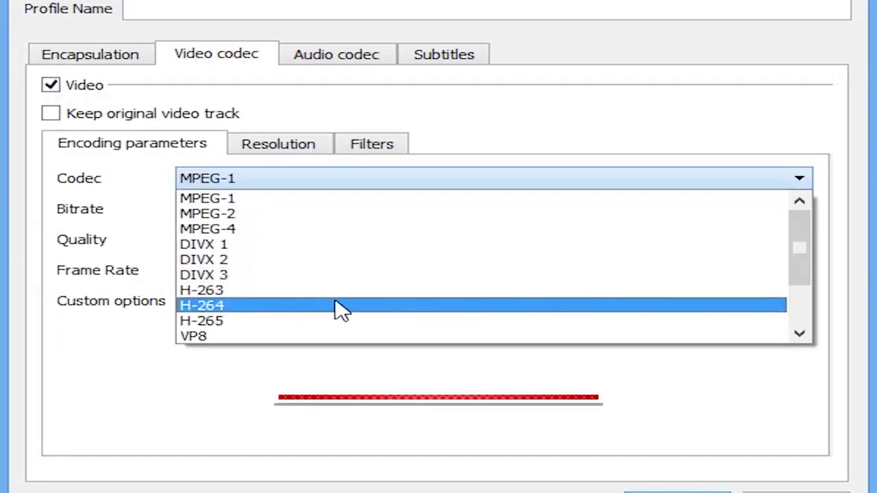
left_click(336, 307)
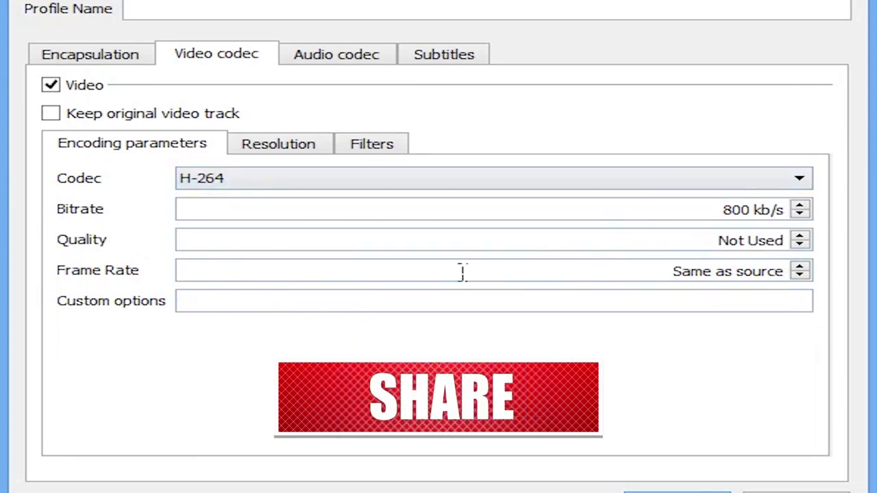
Set the video quality of the new profile to 6
left_click(800, 237)
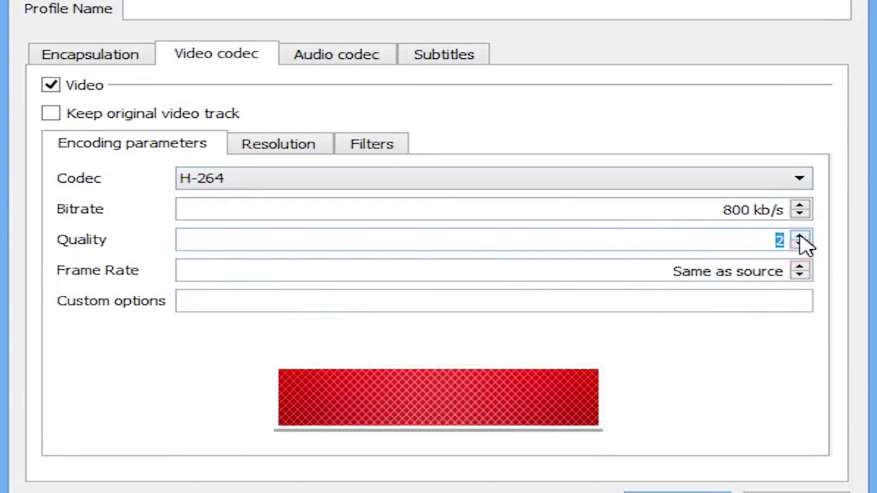
left_click(799, 237)
left_click(800, 237)
left_click(799, 237)
left_click(800, 237)
left_click(799, 245)
left_click(799, 245)
left_click(800, 246)
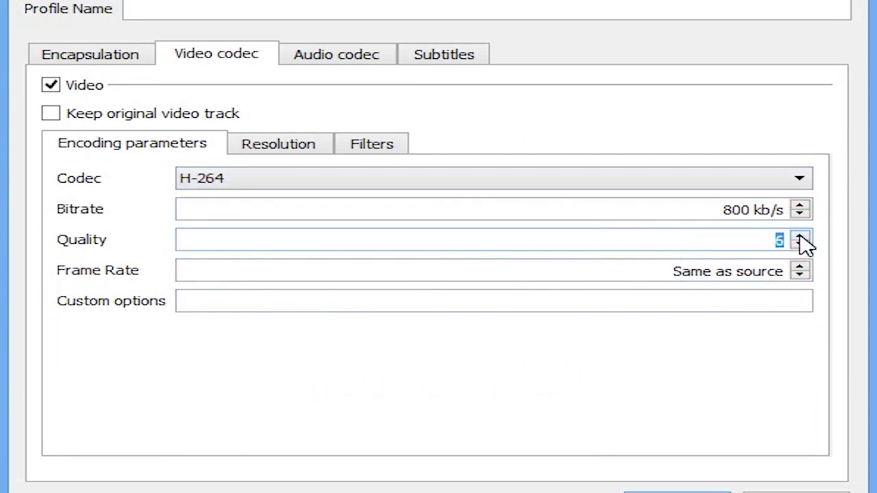
Set the new profile's video quality to Not Used and its frame size to 1920 px wide and 1080 px high
left_click(800, 245)
left_click(799, 245)
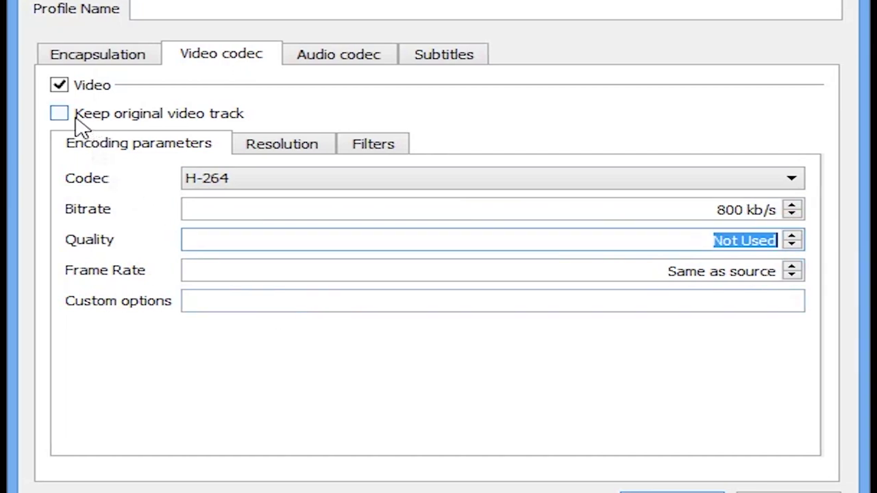
left_click(284, 152)
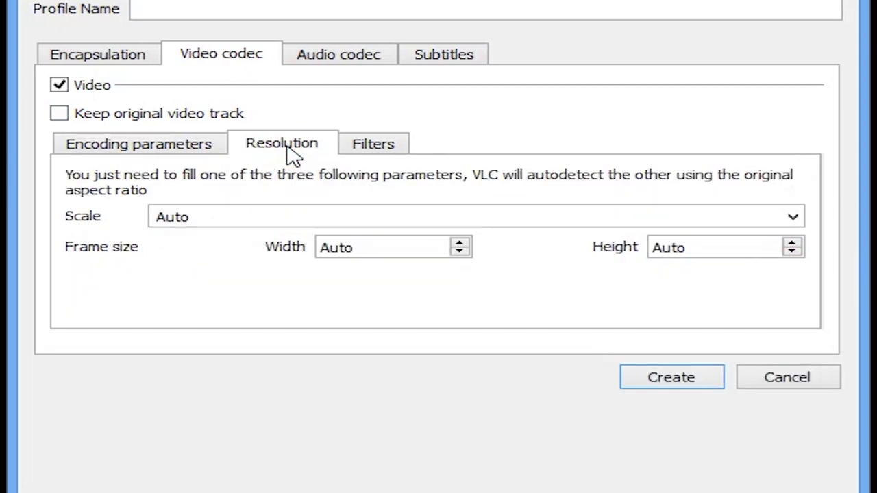
left_click(379, 254)
scroll(432, 260, "up", 1)
left_click(433, 260)
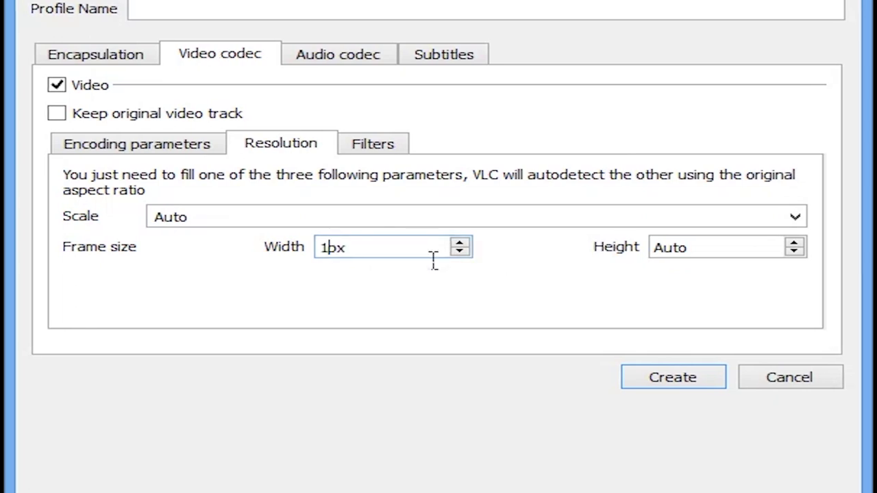
type("920")
left_click_drag(688, 250, 644, 248)
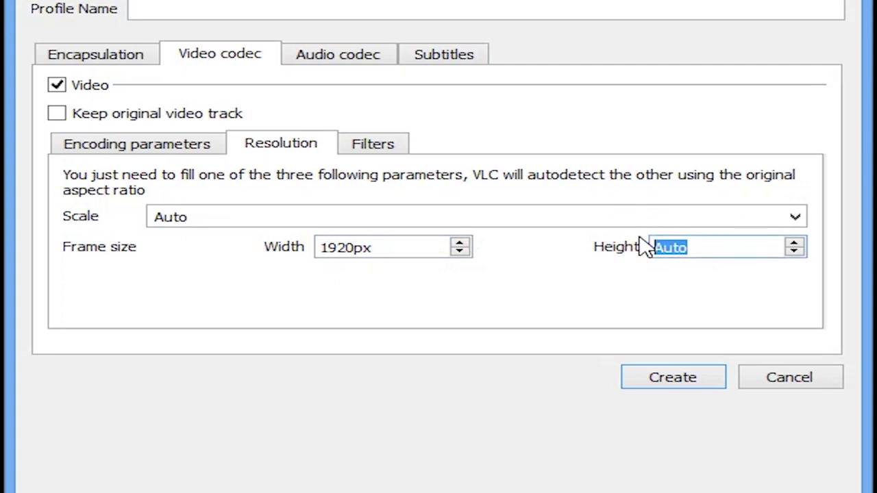
type("1080")
Enable the profile's audio with the Volume normalizer filter and disable its subtitles
left_click(377, 145)
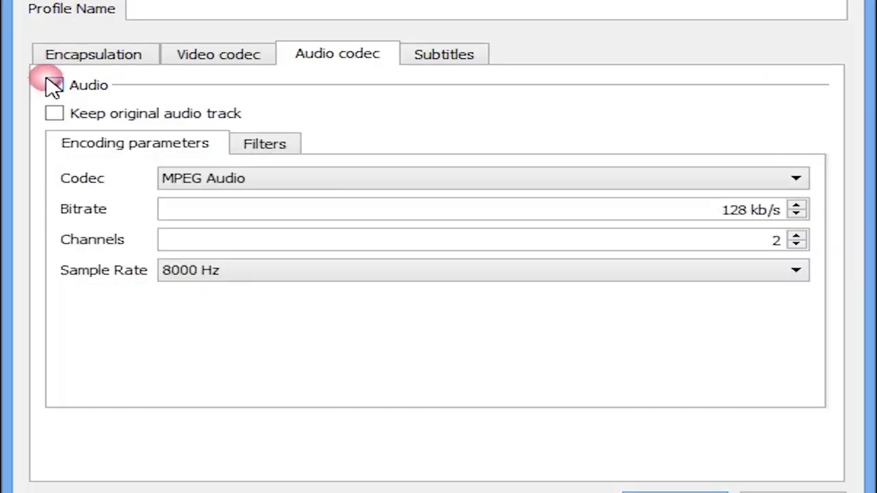
left_click(54, 85)
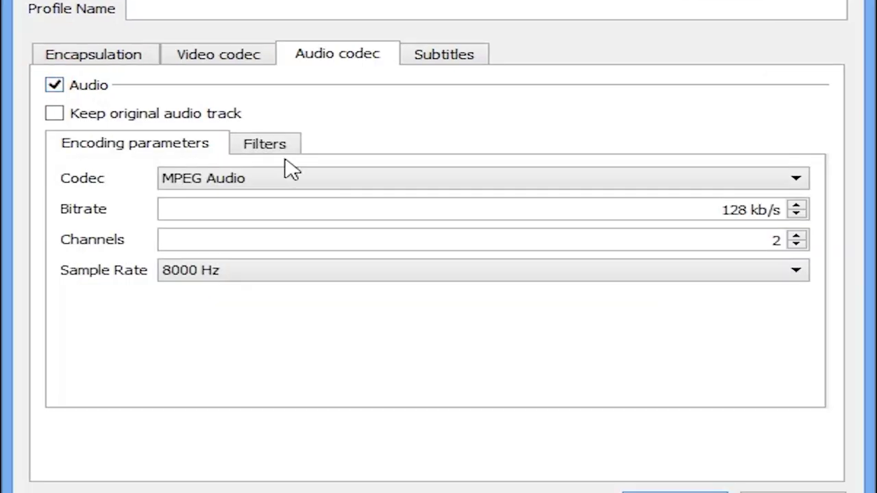
left_click(326, 187)
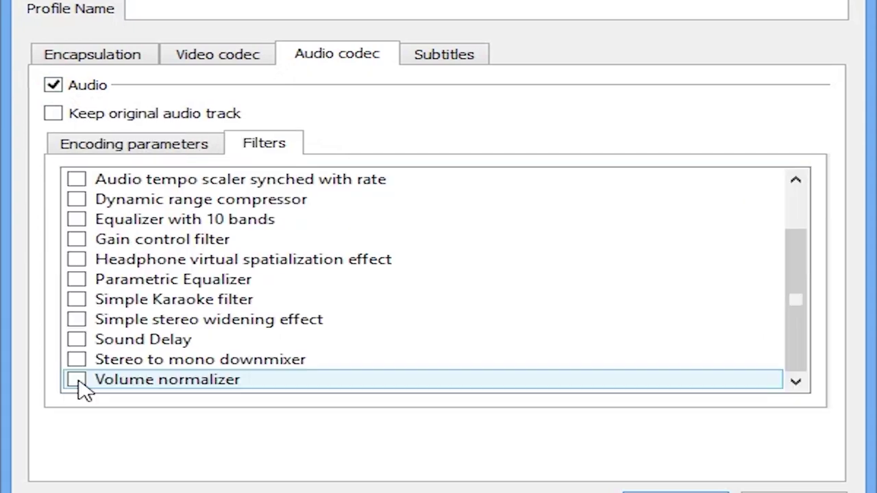
left_click(76, 380)
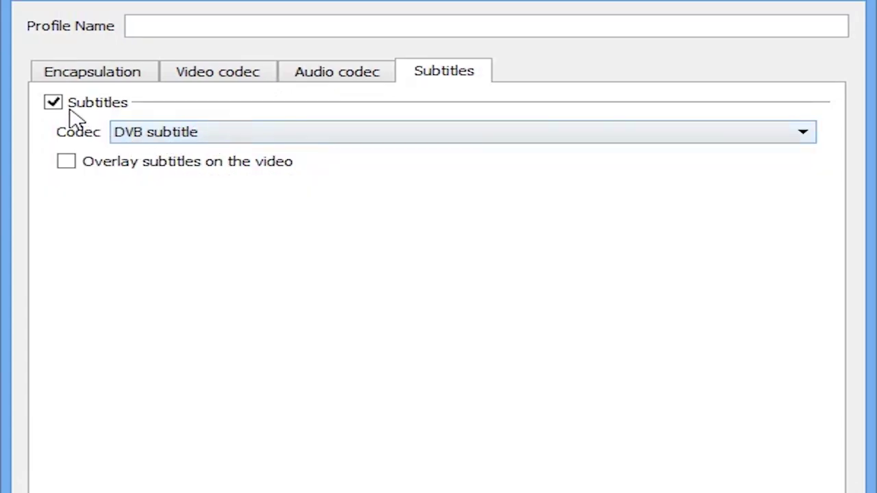
left_click(53, 102)
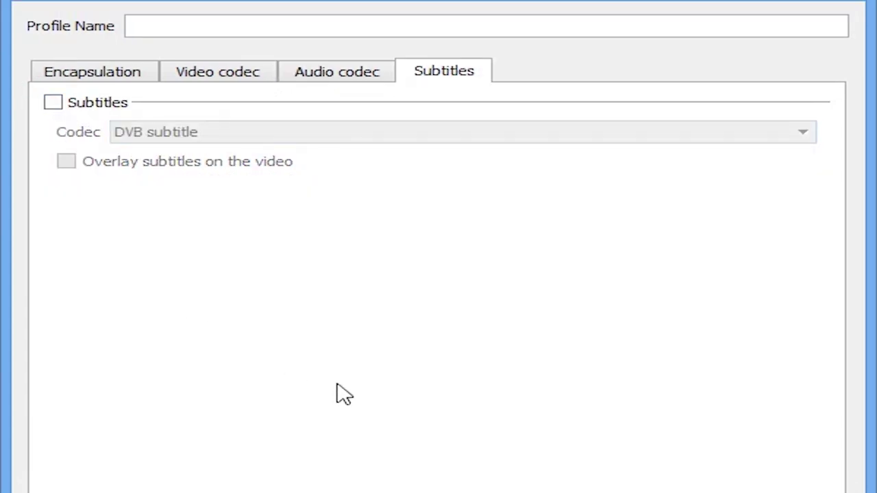
Create the profile under a person's name and choose the "Video for Youtube HD" profile for the conversion
left_click(215, 30)
type("KHALIL")
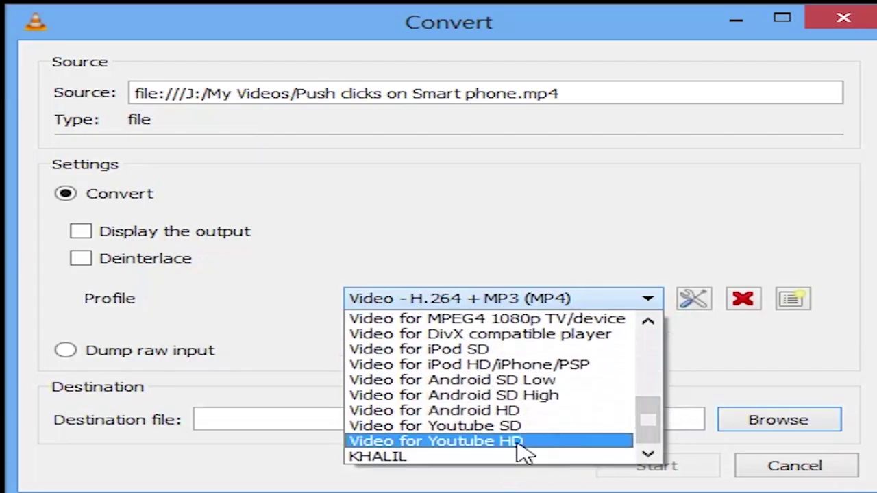
left_click(519, 442)
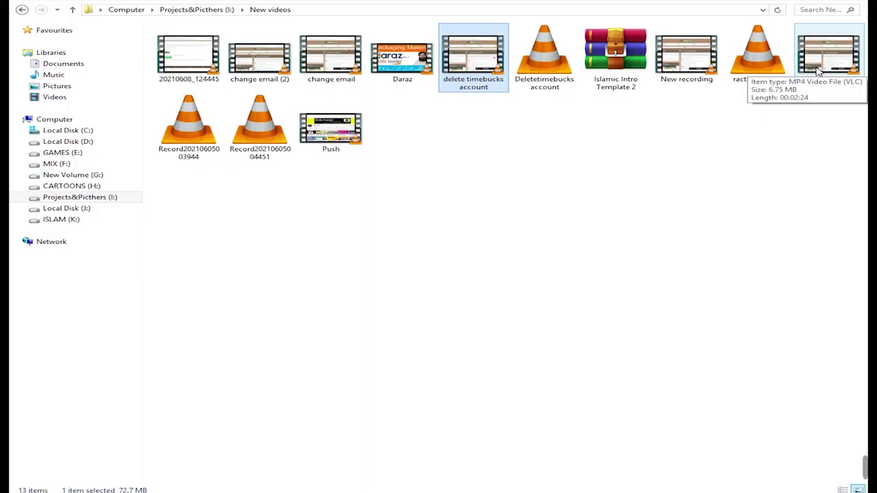
Check the file size of "ractivate push notif" in its properties in the New videos folder
right_click(760, 69)
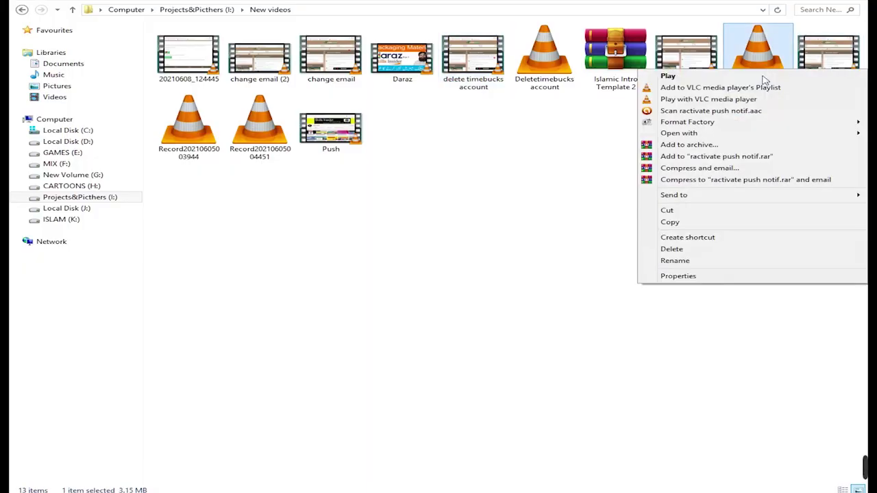
left_click(719, 276)
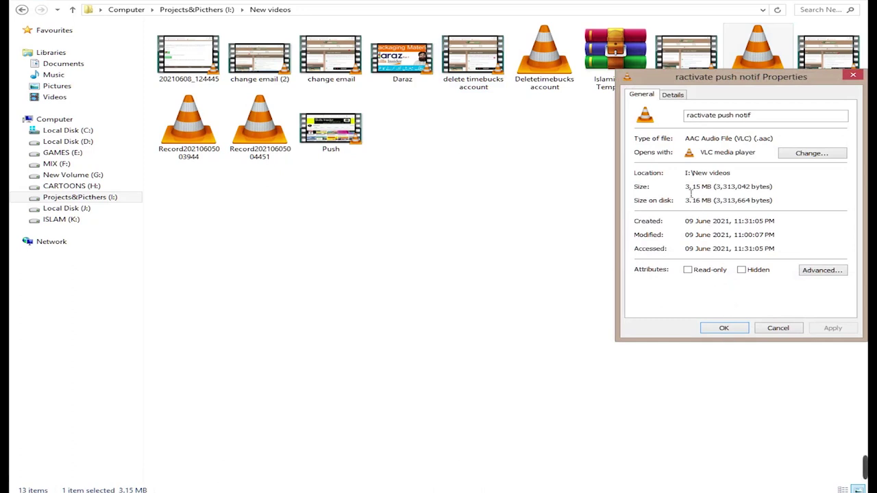
left_click_drag(688, 187, 783, 190)
left_click(736, 328)
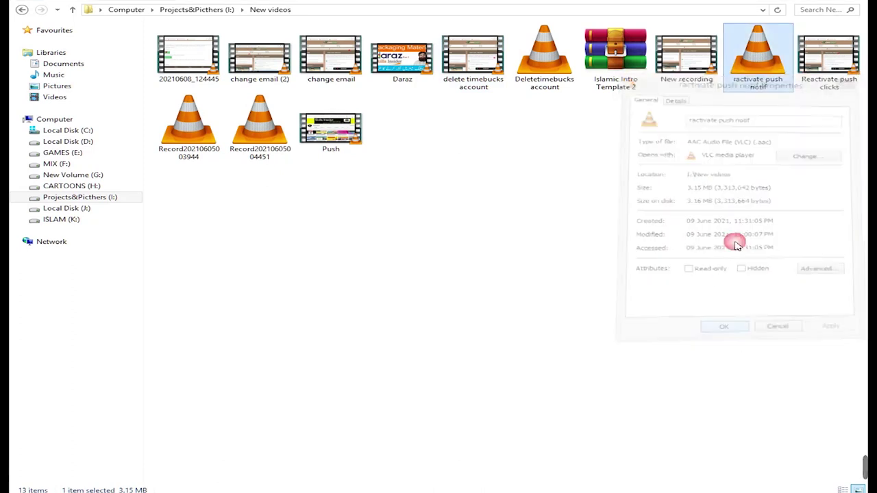
Check the file size of the "Reactivate push clicks" video in its properties for comparison
right_click(818, 68)
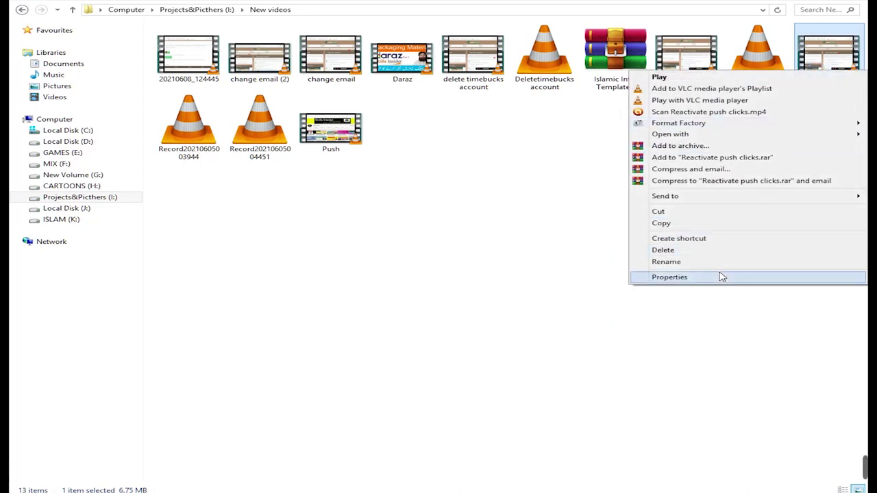
left_click(723, 277)
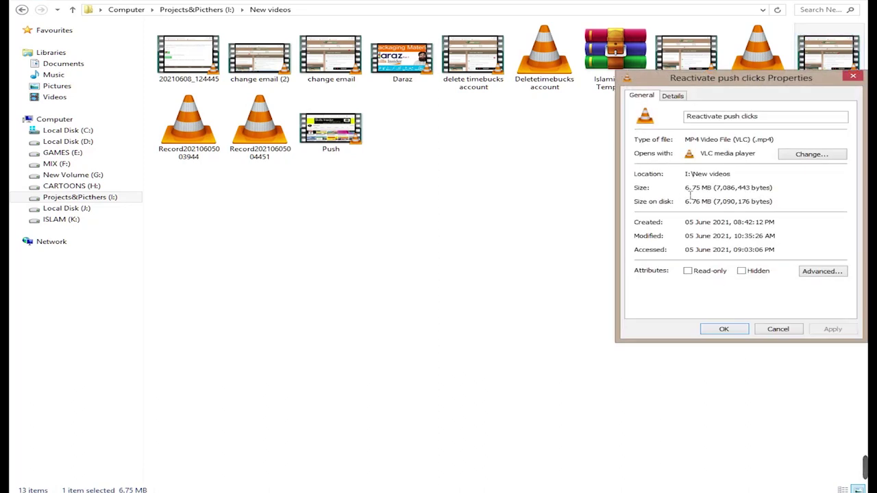
left_click_drag(687, 188, 783, 190)
left_click(779, 188)
left_click(724, 329)
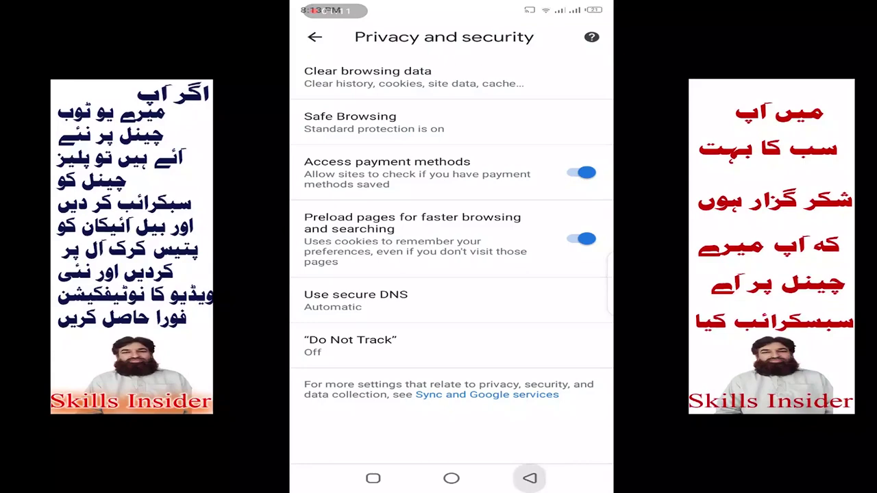
In Chrome on the phone, leave Privacy and security and open the Notifications settings
left_click(529, 478)
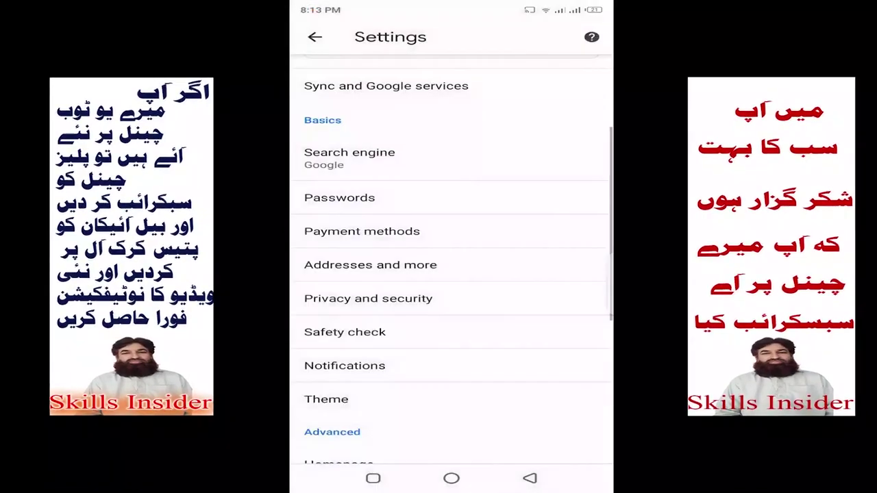
scroll(450, 260, "down", 3)
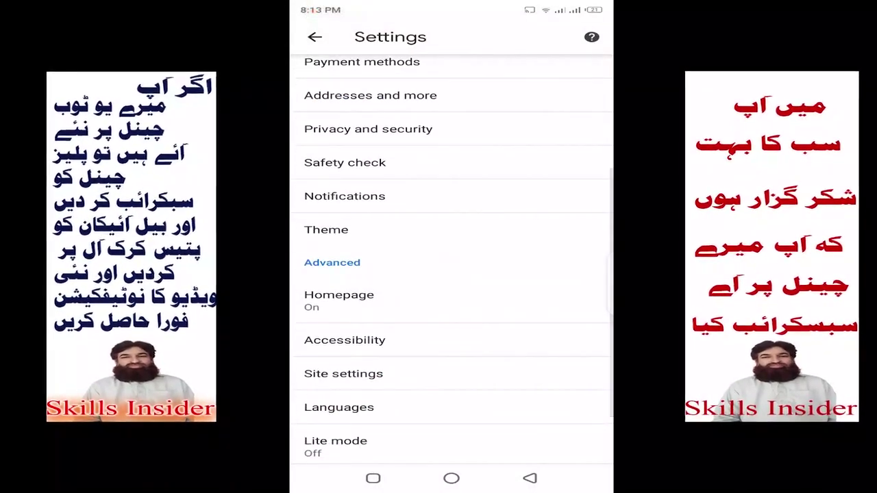
left_click(345, 196)
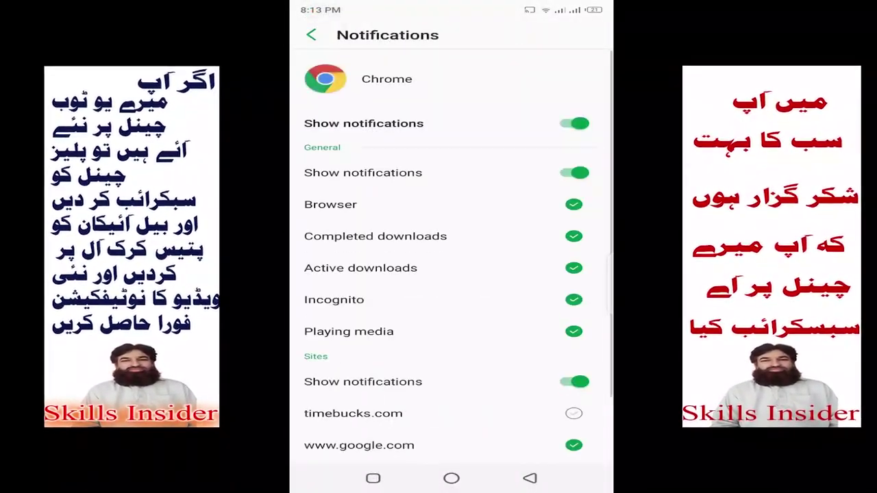